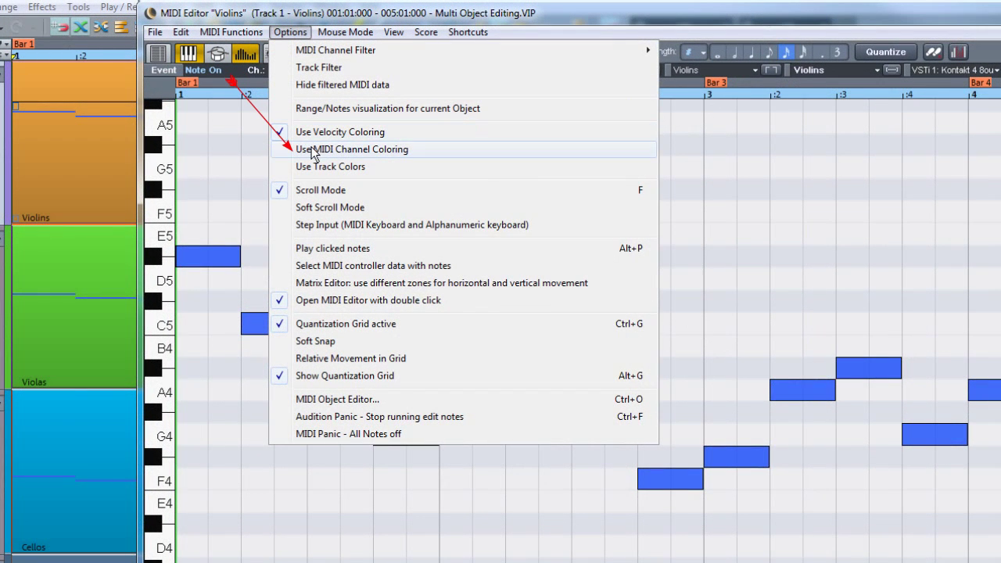
Try MIDI channel coloring and track colors on the notes of the Violins object
{"action": "left_click", "coordinate": [312, 150]}
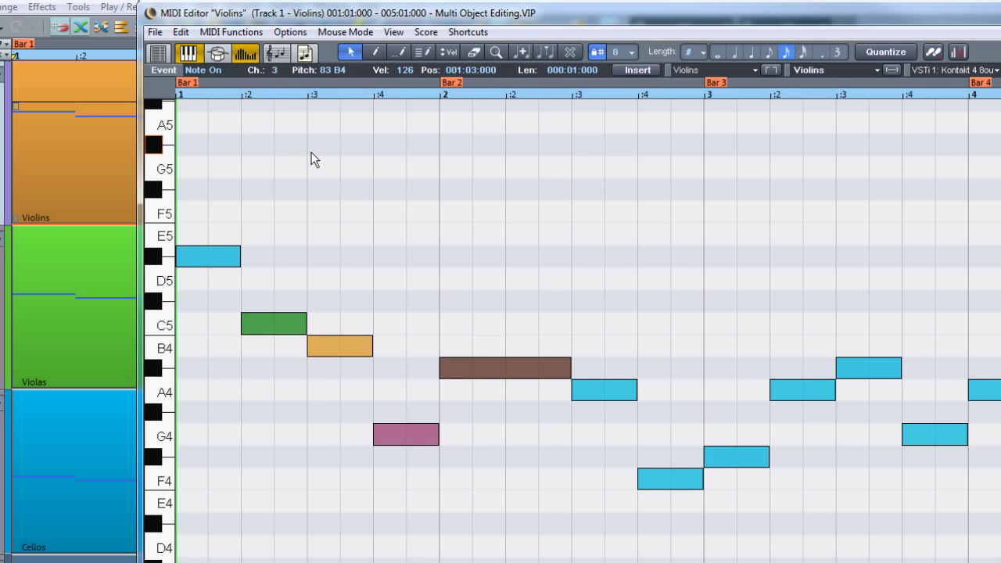
{"action": "left_click", "coordinate": [290, 32]}
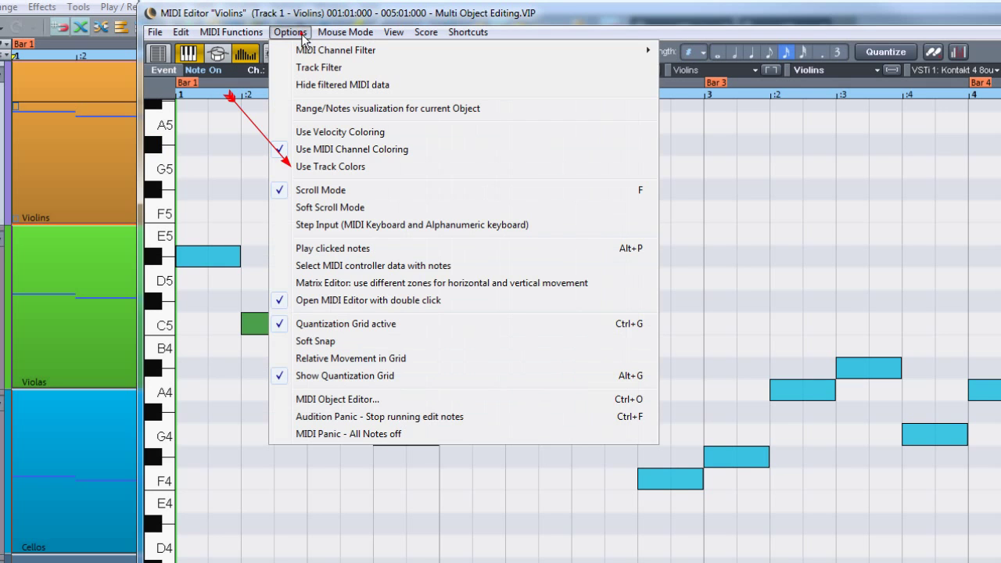
{"action": "left_click", "coordinate": [315, 166]}
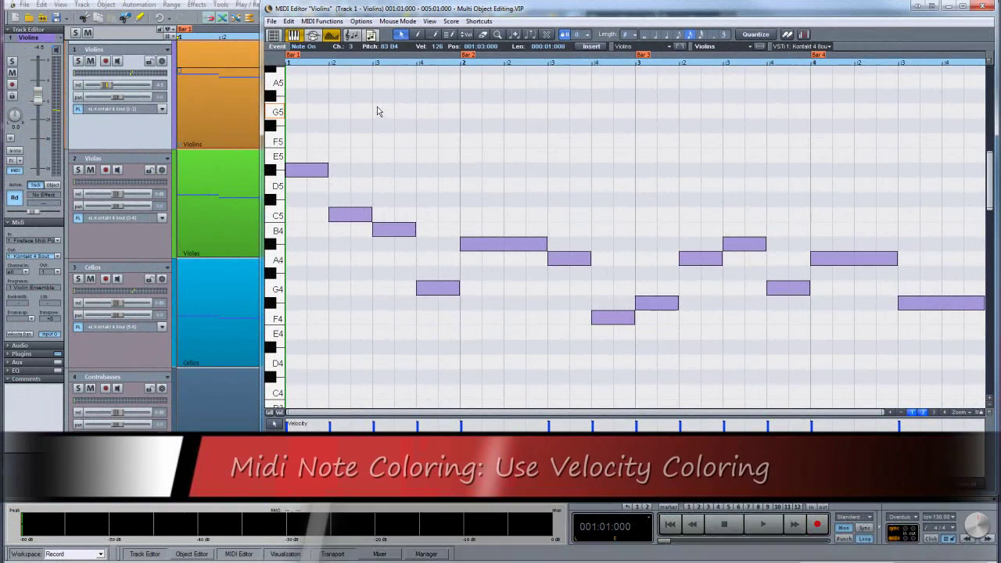
Switch the notes to velocity coloring and draw a velocity ramp rising from about 17 on the first note to near maximum on the last
{"action": "left_click", "coordinate": [360, 21]}
{"action": "left_click", "coordinate": [377, 87]}
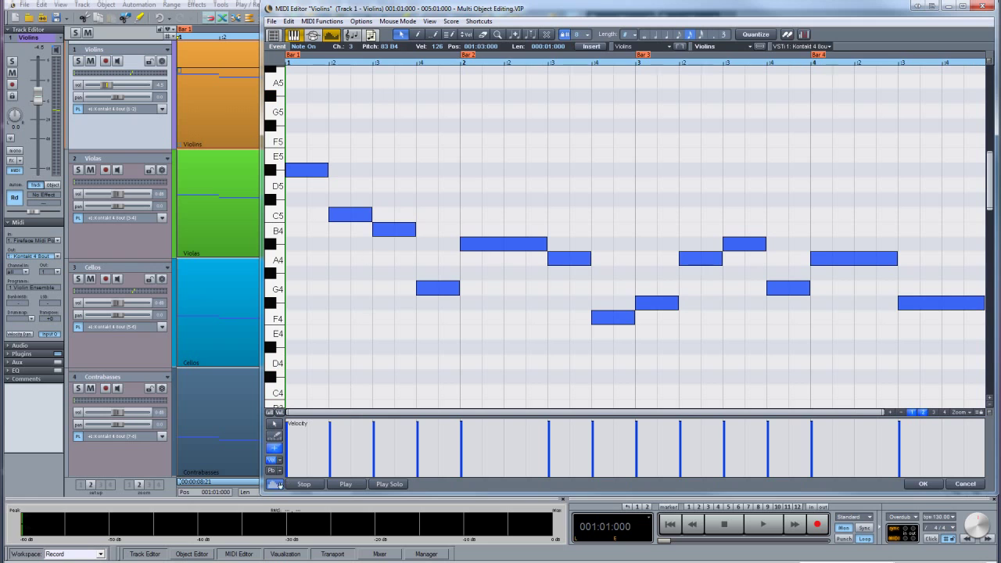
{"action": "left_click_drag", "start_coordinate": [287, 469], "coordinate": [898, 423]}
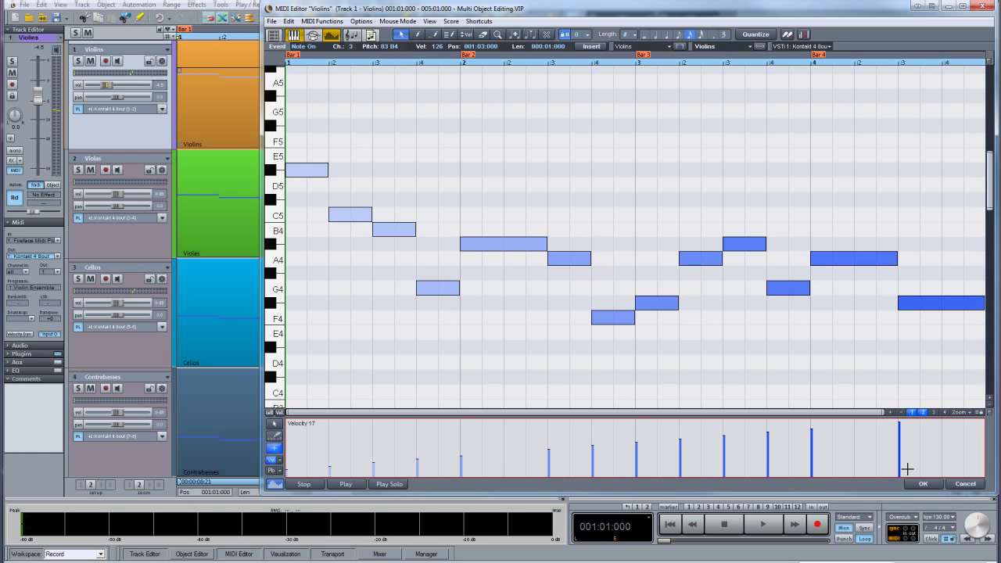
Select several single notes one at a time, and box-select every note except the last before clearing the selection
{"action": "left_click", "coordinate": [855, 261]}
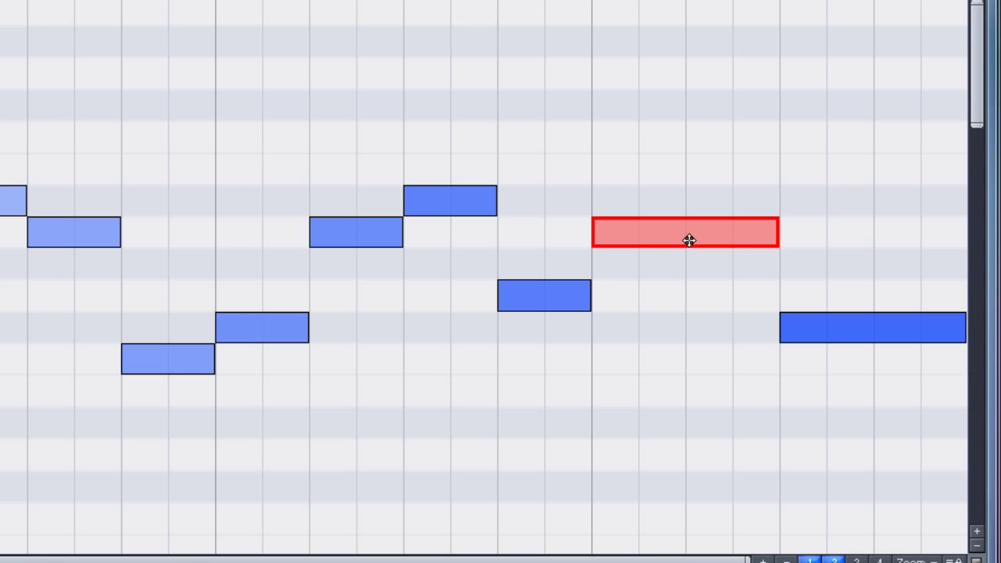
{"action": "left_click", "coordinate": [553, 289]}
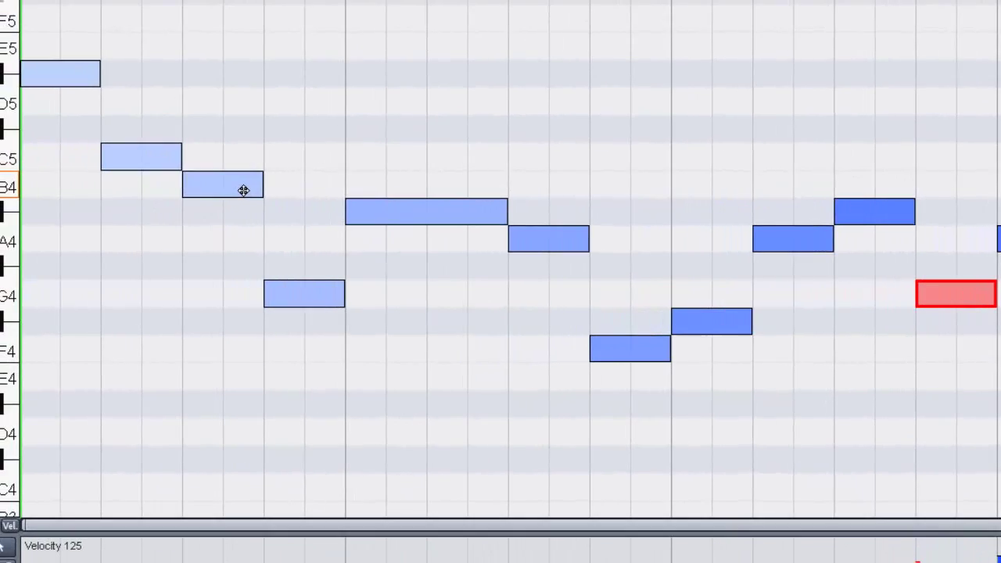
{"action": "left_click", "coordinate": [243, 191]}
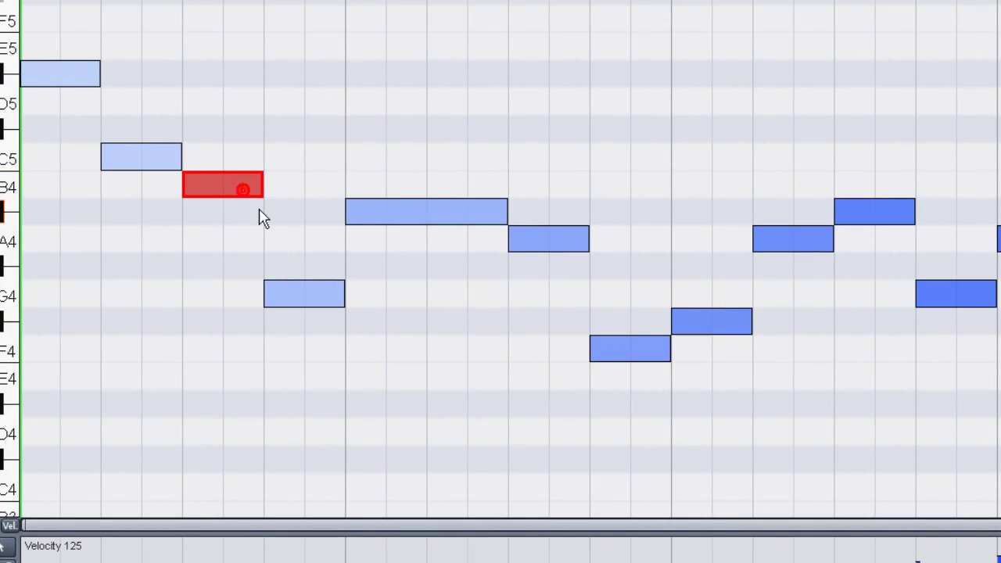
{"action": "left_click", "coordinate": [367, 212]}
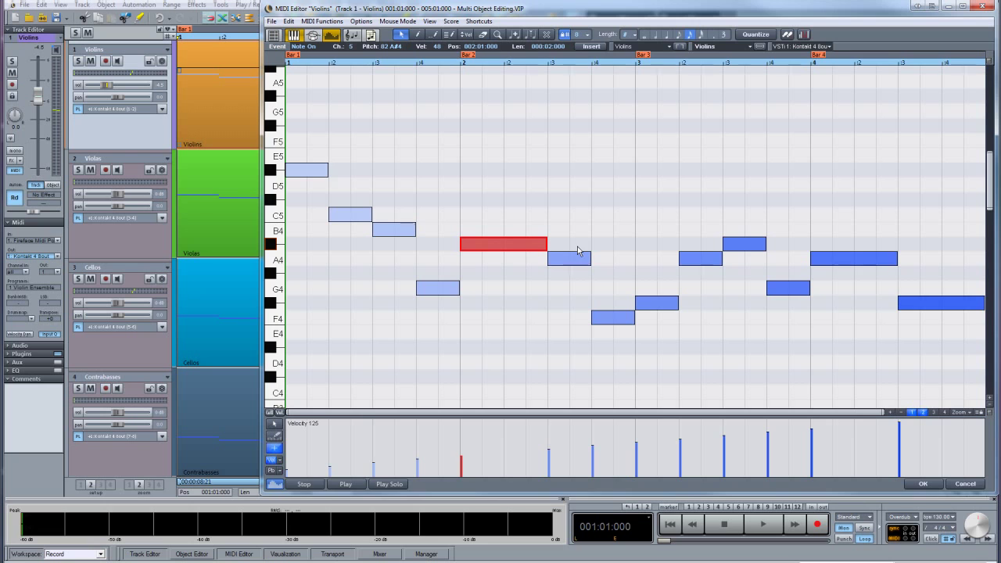
{"action": "left_click_drag", "start_coordinate": [303, 134], "coordinate": [833, 372]}
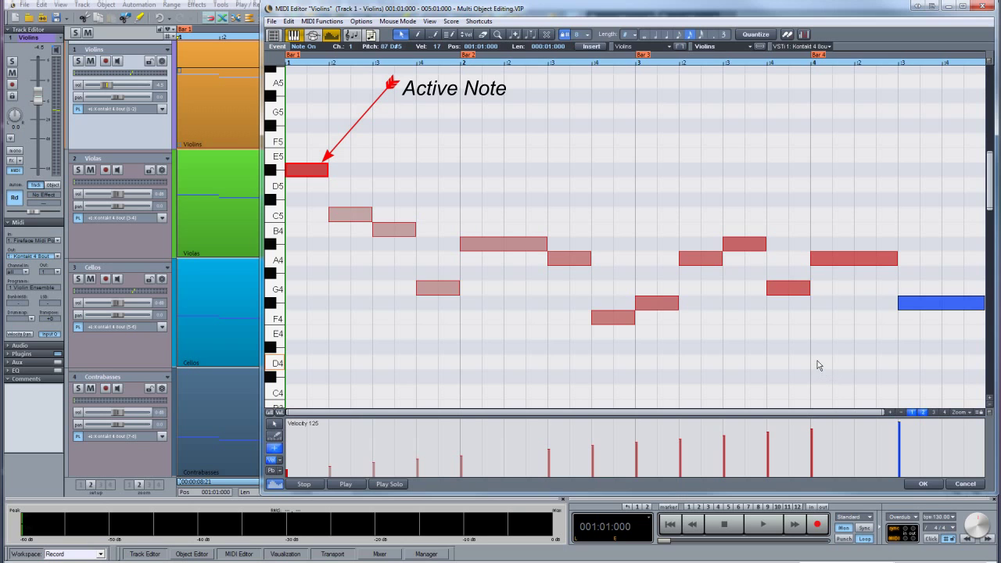
{"action": "left_click", "coordinate": [816, 361]}
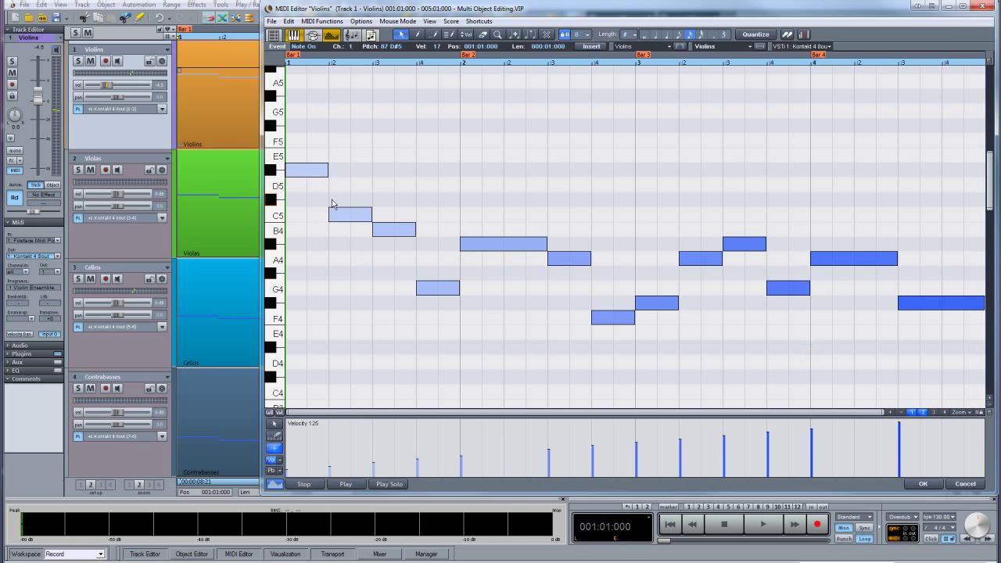
Build a multiple selection of non-adjacent notes, from the first D#5 note to the long A4 note at the start of bar 4
{"action": "left_click", "coordinate": [320, 170]}
{"action": "left_click", "coordinate": [341, 212]}
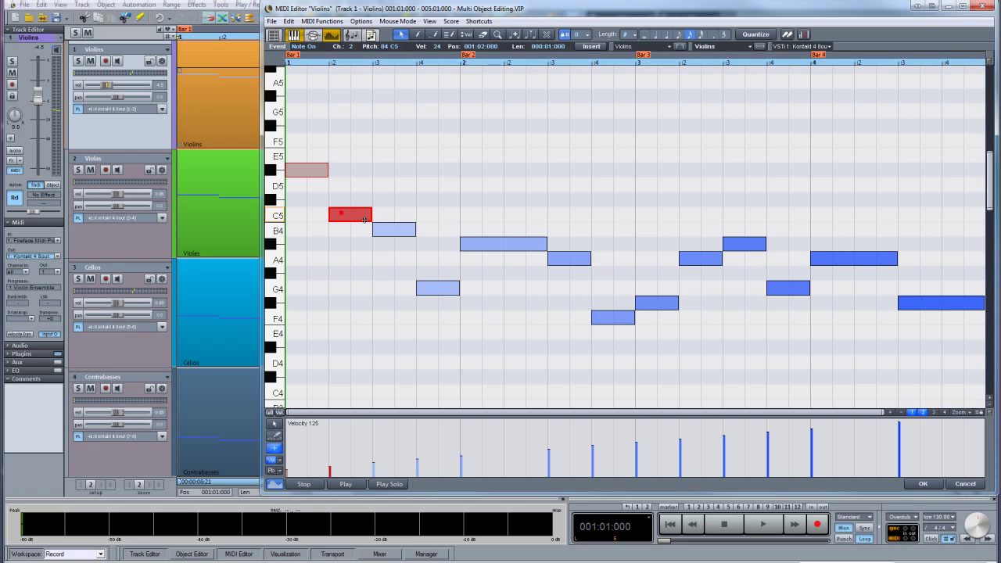
{"action": "left_click", "coordinate": [383, 225]}
{"action": "left_click", "coordinate": [478, 242]}
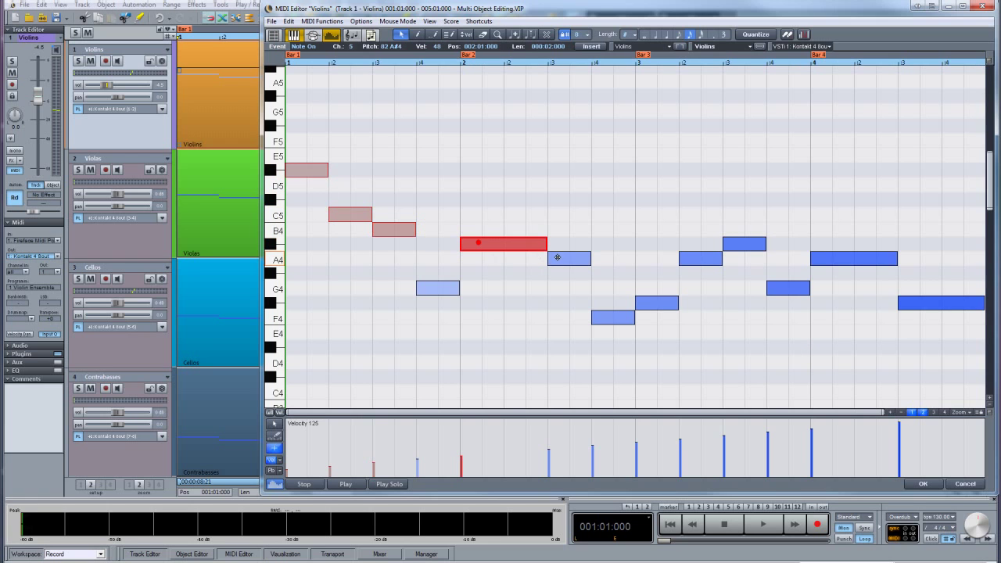
{"action": "left_click", "coordinate": [557, 257]}
{"action": "left_click", "coordinate": [727, 245]}
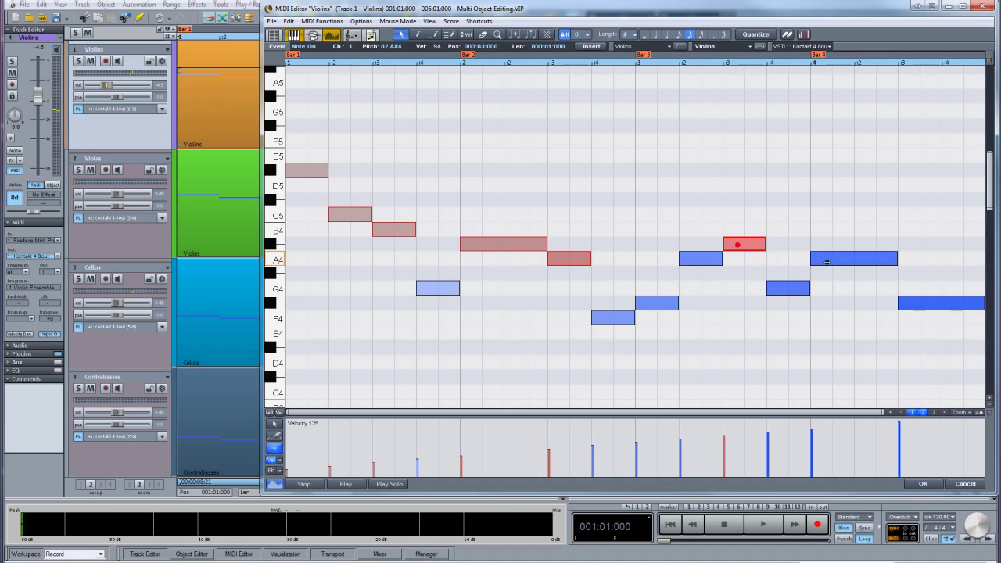
{"action": "left_click", "coordinate": [829, 261]}
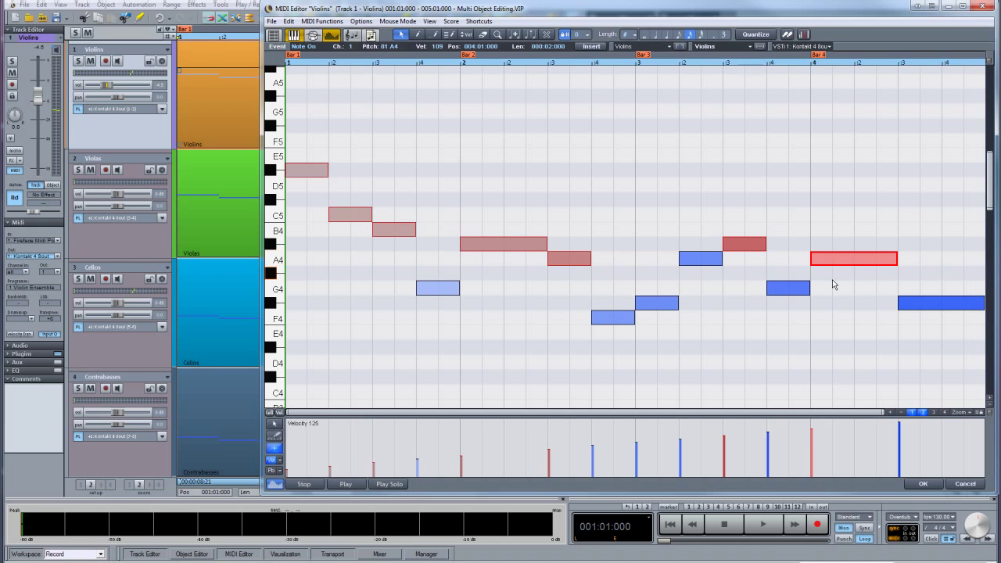
Clear the selection and select the range of notes from the A4 note in bar 4 back to the first D#5 note
{"action": "left_click", "coordinate": [833, 283]}
{"action": "left_click", "coordinate": [831, 258]}
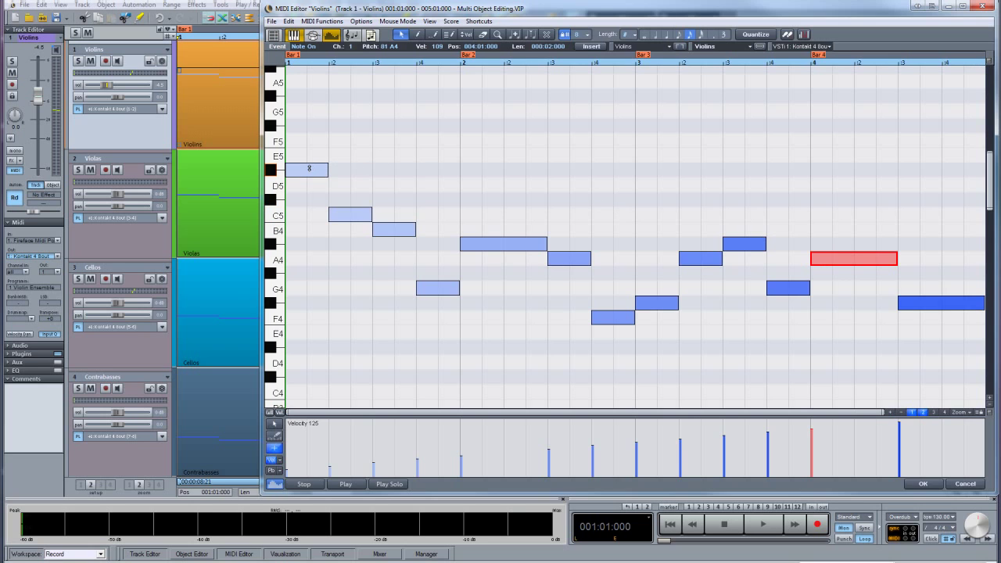
{"action": "left_click", "coordinate": [309, 168], "text": "shift"}
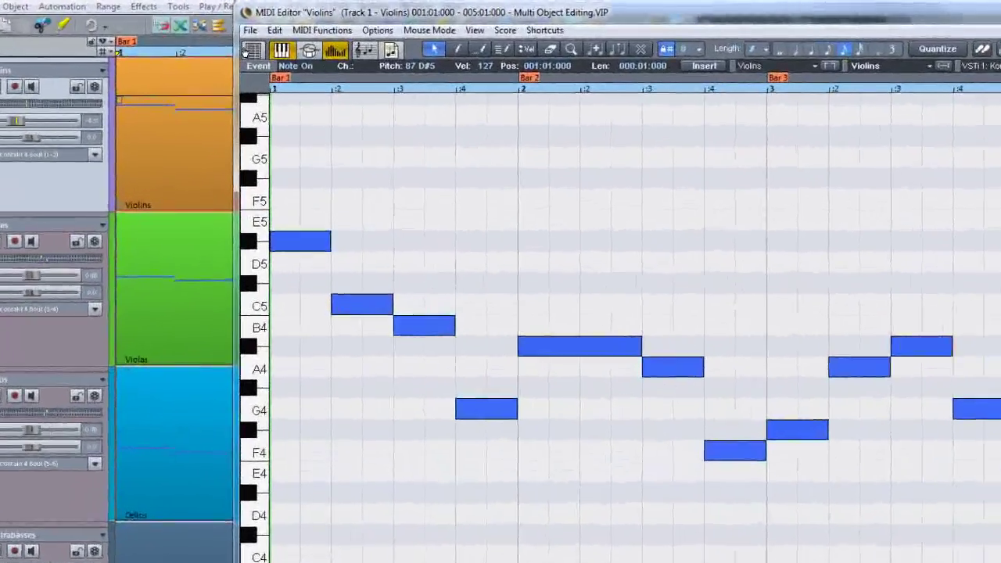
Show the event list beside the piano roll and move the selection down its first few events and back to the first
{"action": "left_click", "coordinate": [270, 36]}
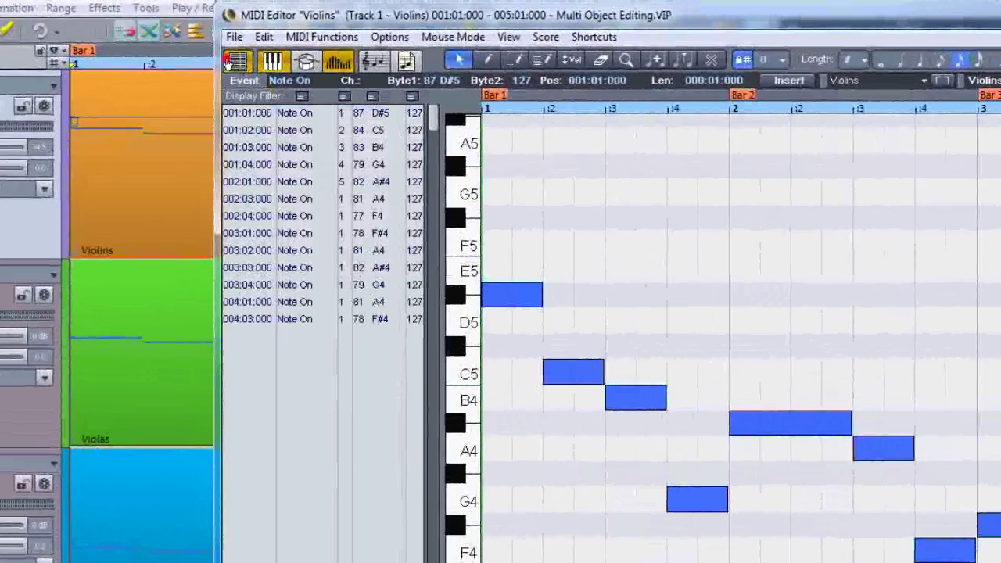
{"action": "left_click", "coordinate": [244, 115]}
{"action": "key", "text": "Down"}
{"action": "key", "text": "Down"}
{"action": "key", "text": "Down"}
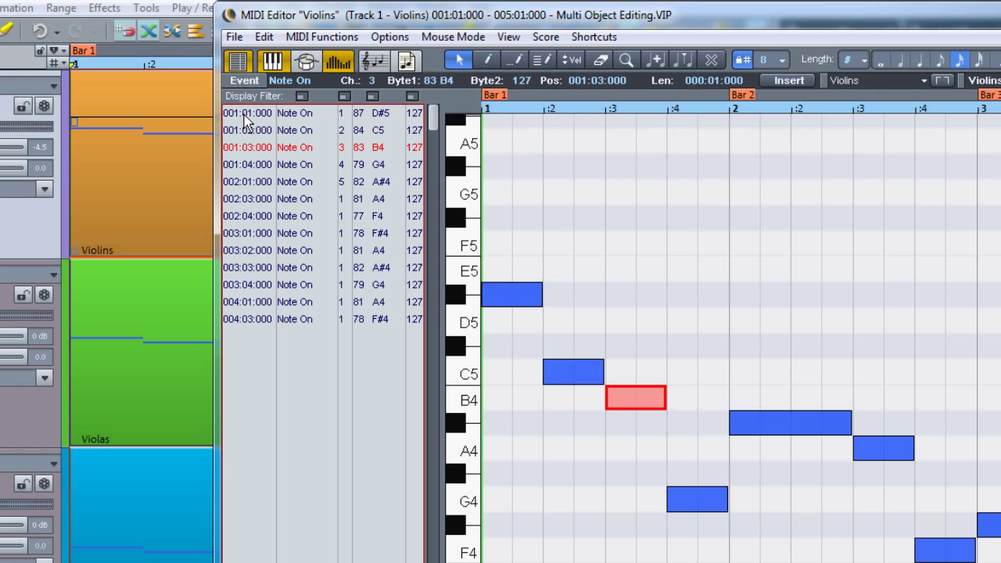
{"action": "key", "text": "Down"}
{"action": "key", "text": "Up"}
{"action": "key", "text": "Up"}
{"action": "key", "text": "Up"}
{"action": "key", "text": "Up"}
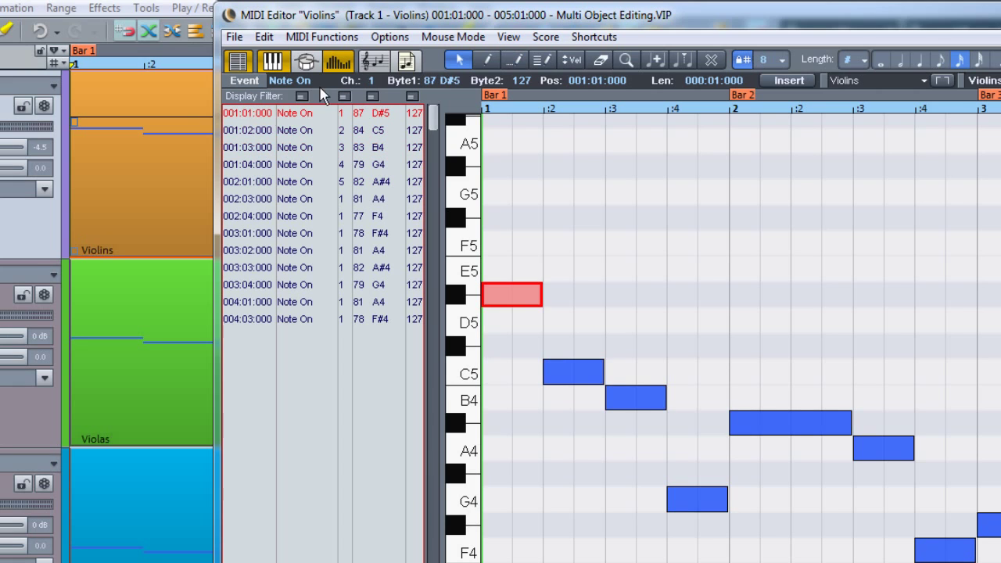
Color the notes by MIDI channel and move the selection from the first event to A#4 at 002:01:000 and back
{"action": "left_click", "coordinate": [389, 37]}
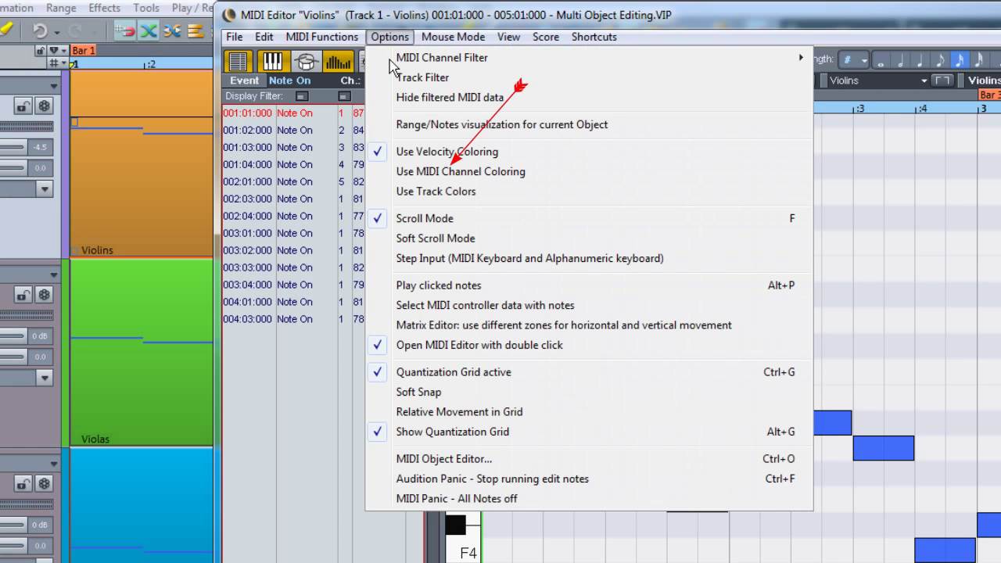
{"action": "left_click", "coordinate": [398, 171]}
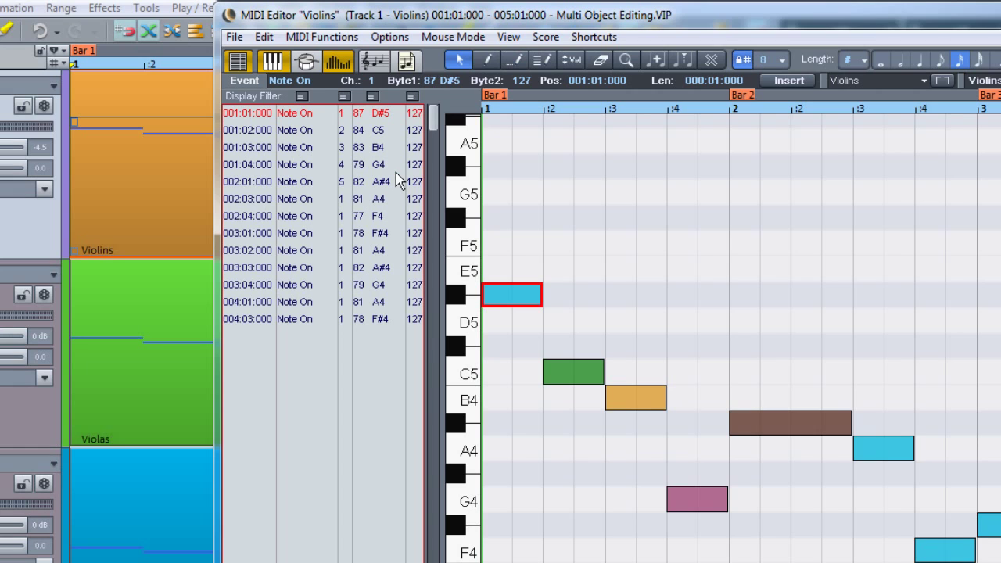
{"action": "key", "text": "Down"}
{"action": "key", "text": "Down"}
{"action": "key", "text": "Down"}
{"action": "key", "text": "Down"}
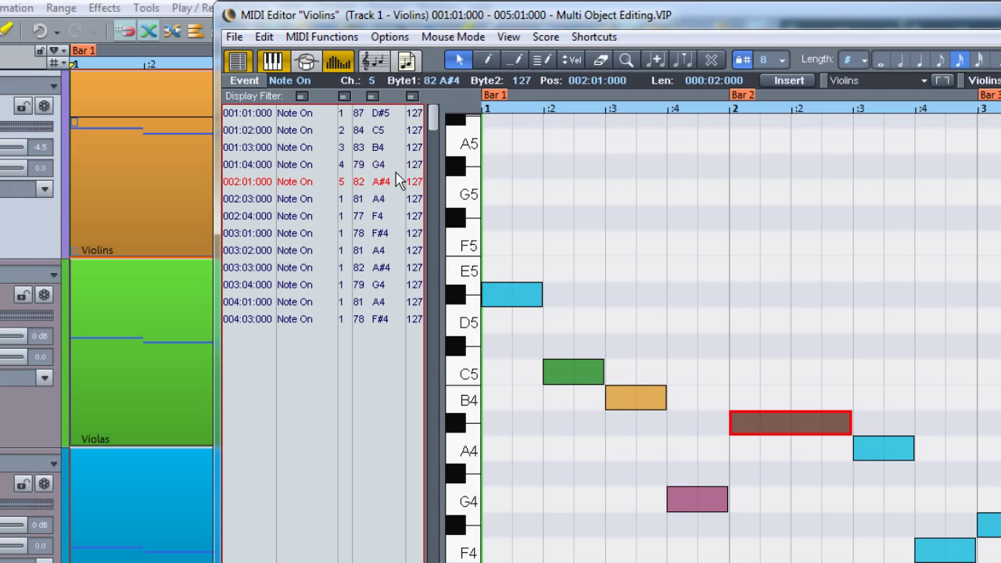
{"action": "key", "text": "Up"}
{"action": "key", "text": "Up"}
{"action": "key", "text": "Up"}
{"action": "key", "text": "Up"}
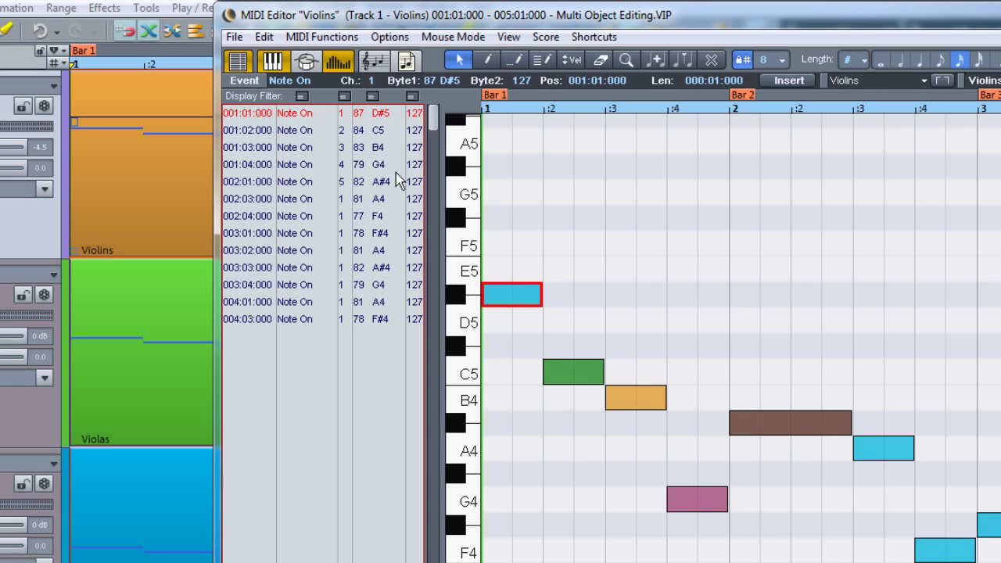
Select the C5 note and box-select note groups in bars 1 and 2, including B4, G4 and A#4
{"action": "left_click", "coordinate": [571, 365]}
{"action": "left_click_drag", "start_coordinate": [641, 372], "coordinate": [772, 536]}
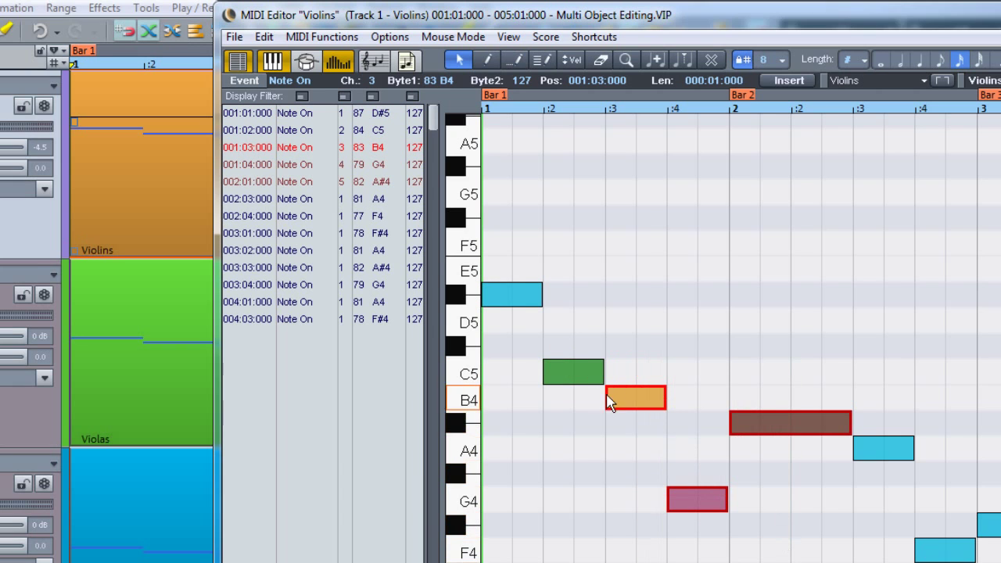
{"action": "left_click", "coordinate": [582, 376]}
{"action": "left_click_drag", "start_coordinate": [505, 256], "coordinate": [803, 553]}
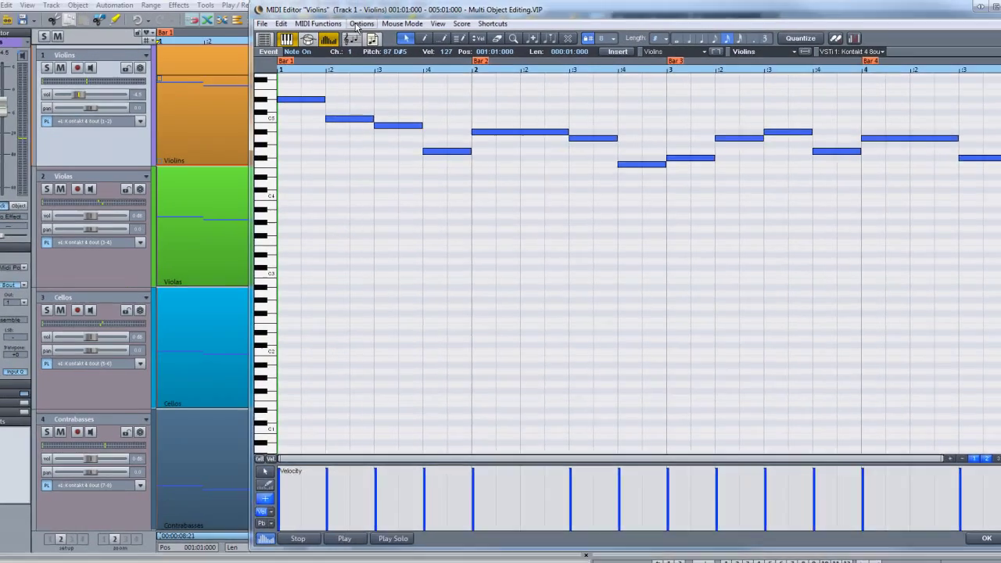
Enable track colors for the notes and show the Violas, Cellos and Contrabasses objects in turn, returning to Violas
{"action": "left_click", "coordinate": [356, 23]}
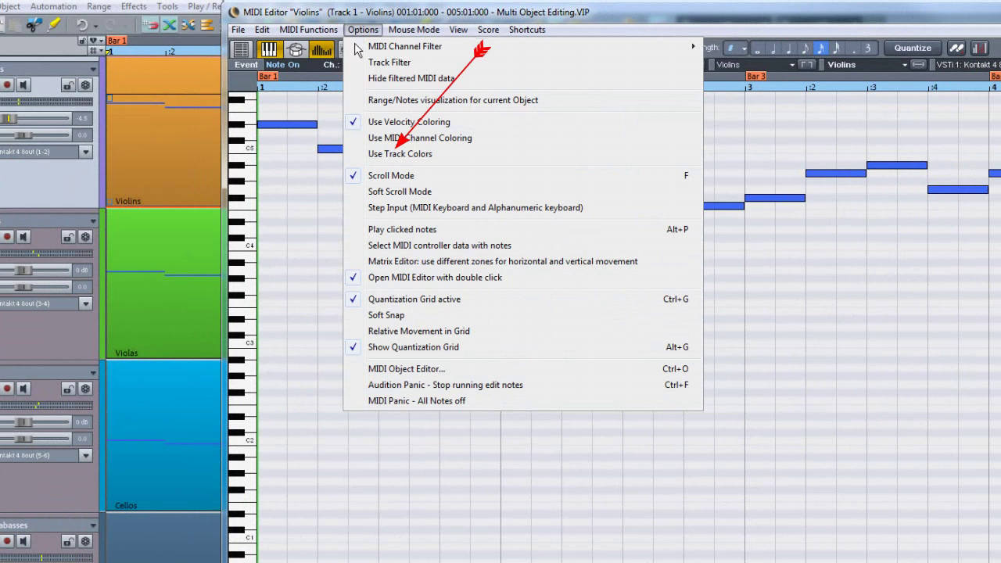
{"action": "left_click", "coordinate": [394, 157]}
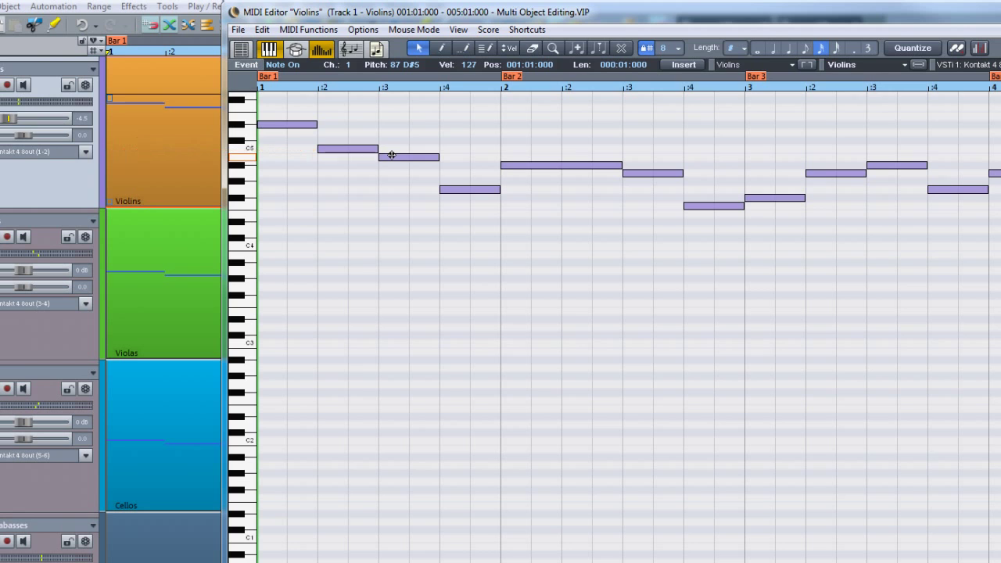
{"action": "left_click", "coordinate": [163, 297]}
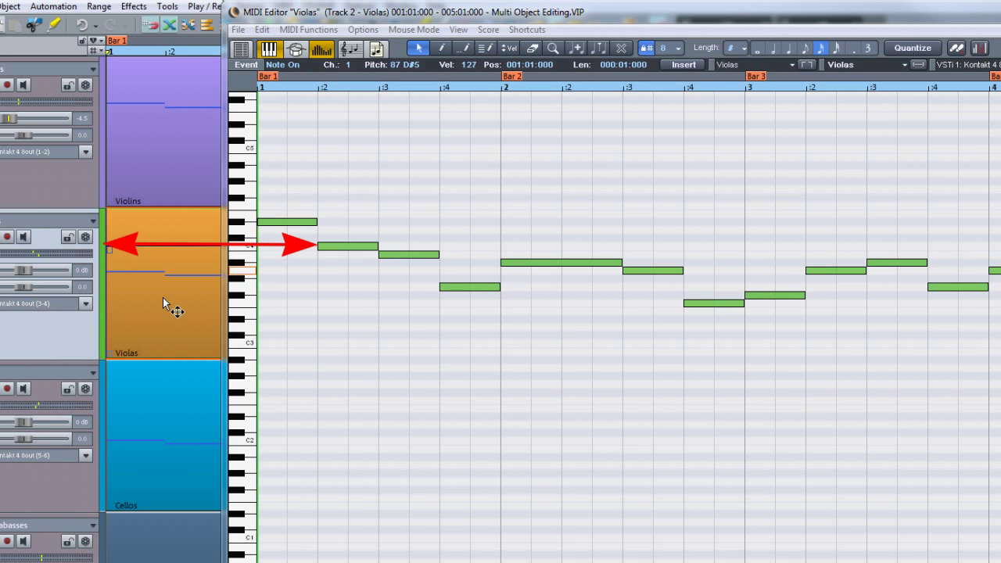
{"action": "left_click", "coordinate": [163, 467]}
{"action": "left_click", "coordinate": [165, 516]}
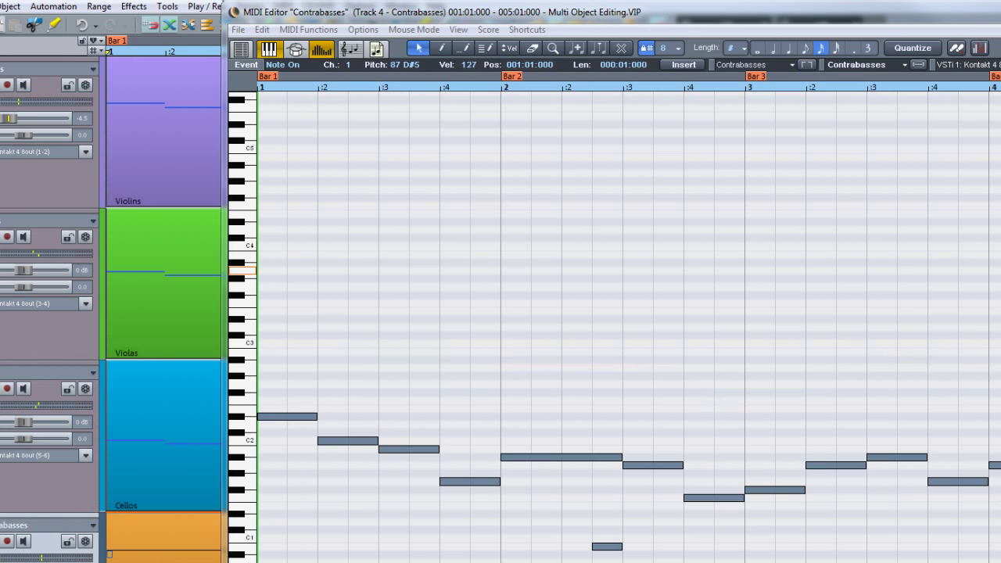
{"action": "left_click", "coordinate": [165, 476]}
{"action": "left_click", "coordinate": [166, 335]}
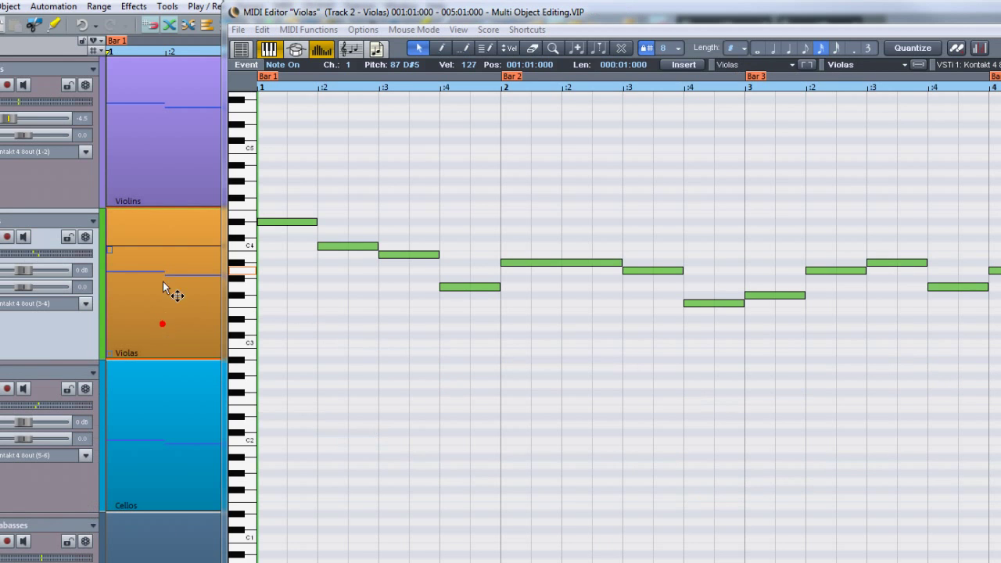